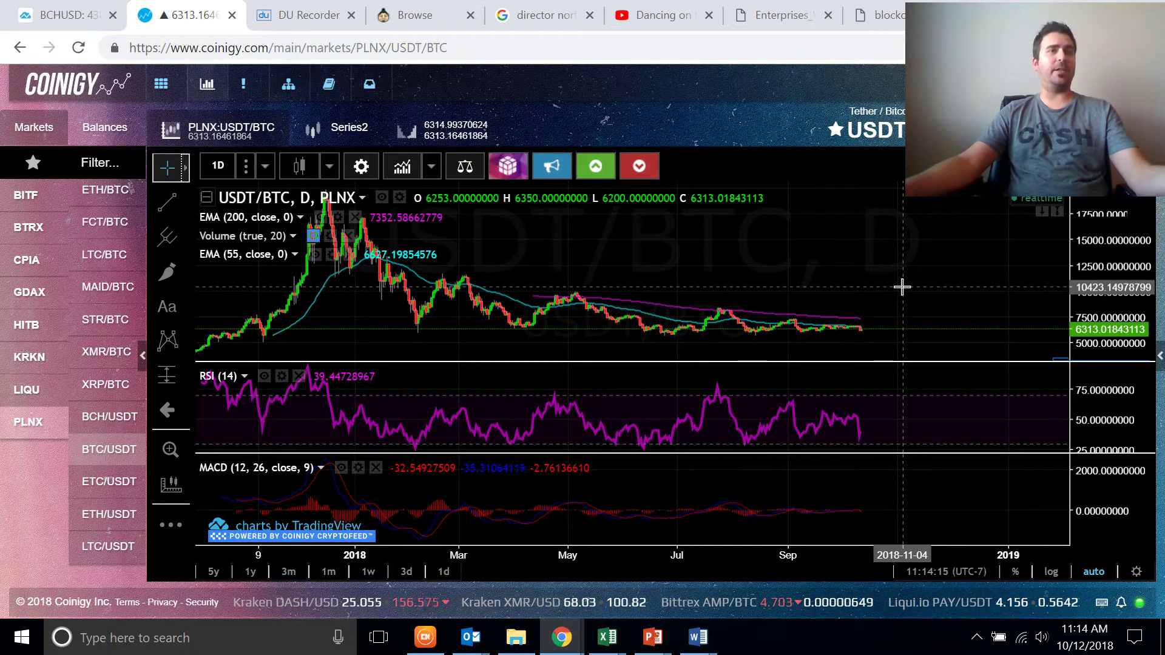
pyautogui.scroll(3, 902, 288)
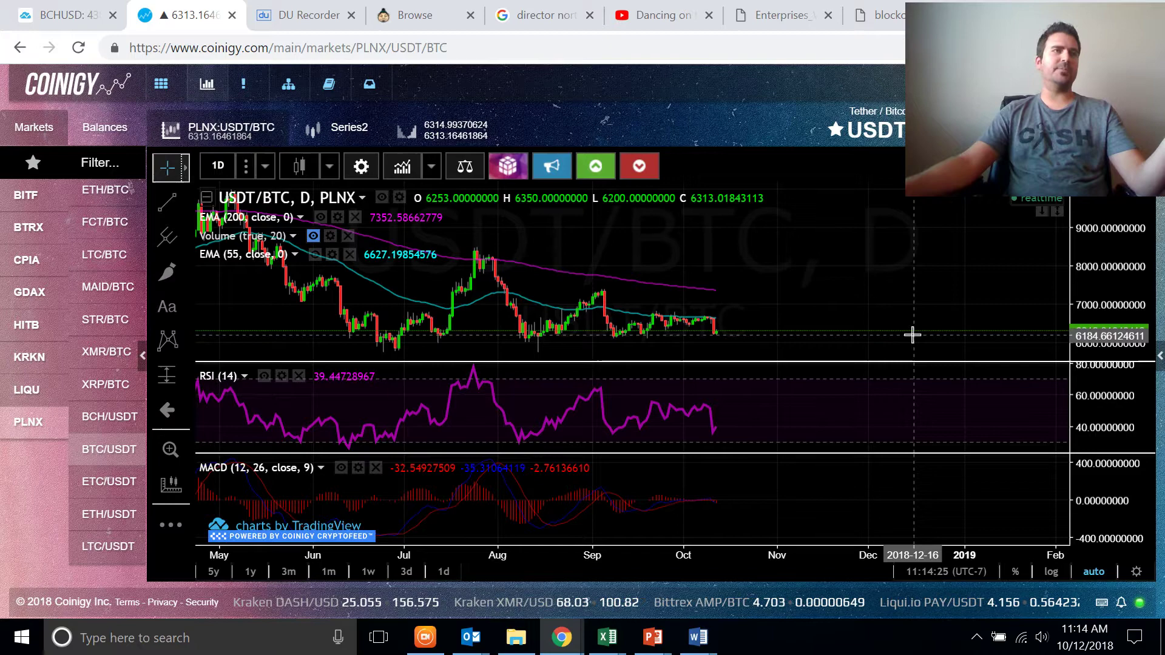
pyautogui.scroll(-2, 912, 335)
pyautogui.scroll(-2, 912, 334)
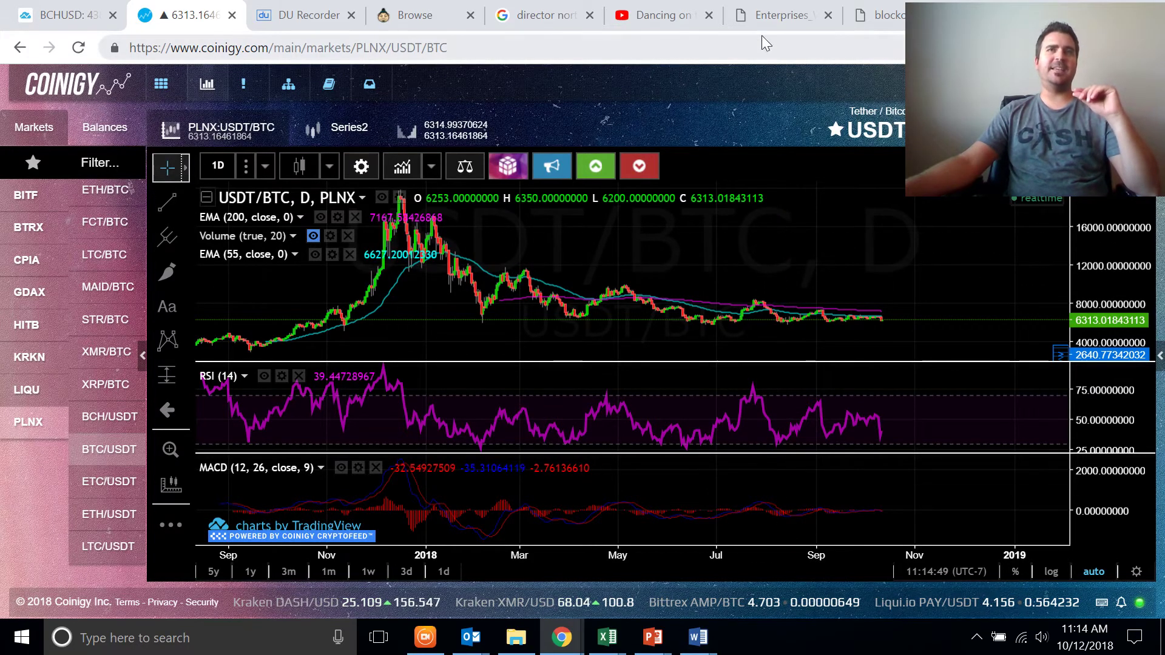
# Leave the Coinigy USDT/BTC chart for the Enterprises infographic tab.
pyautogui.click(781, 15)
pyautogui.click(887, 16)
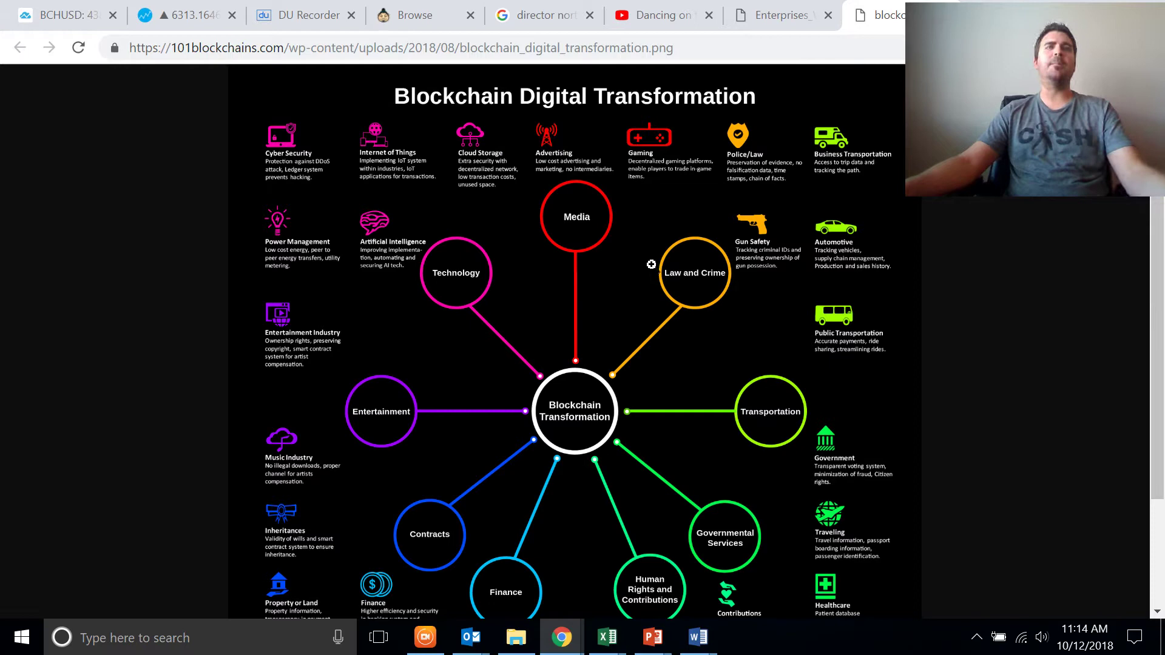
pyautogui.scroll(-3, 650, 265)
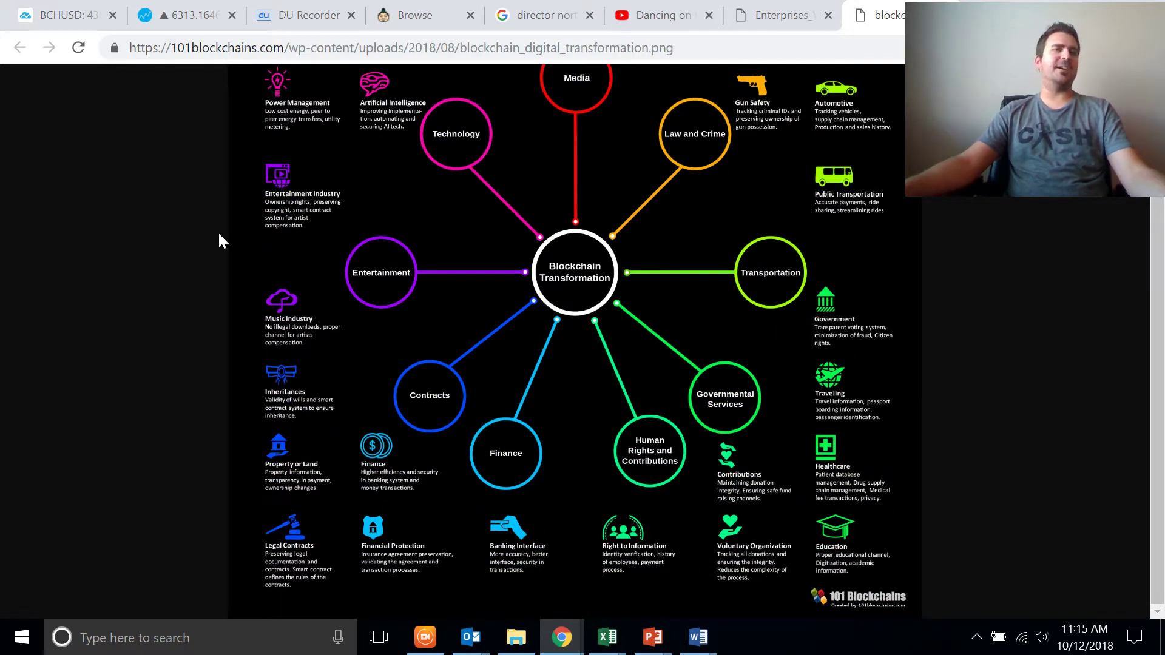
pyautogui.scroll(2, 223, 275)
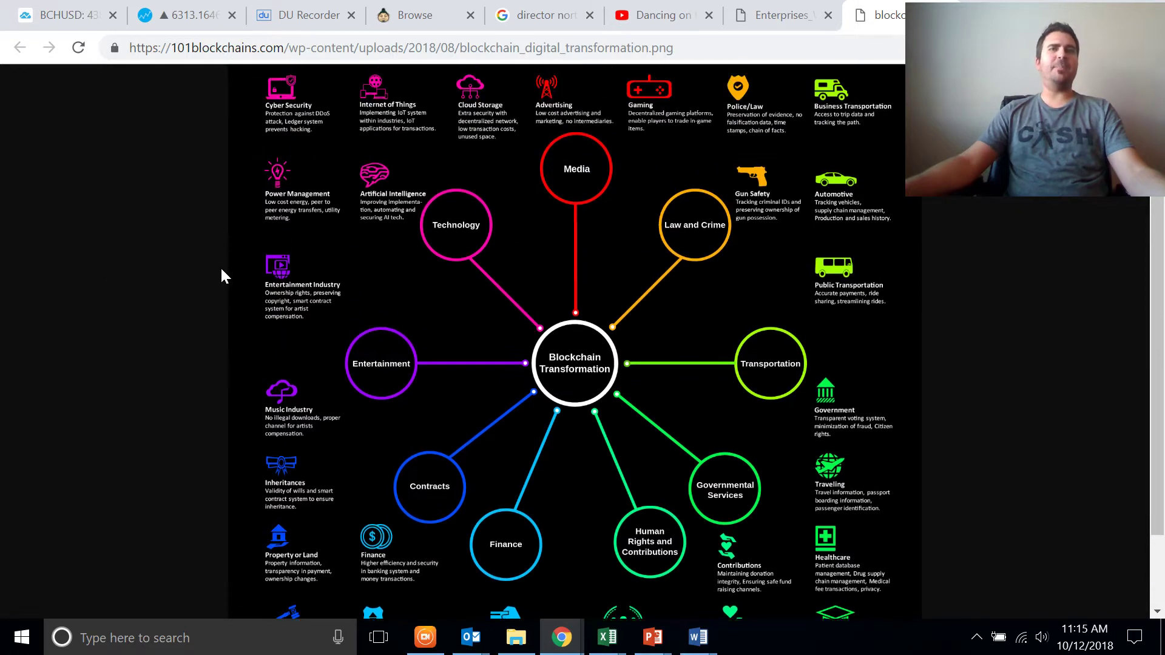
pyautogui.middleClick(220, 267)
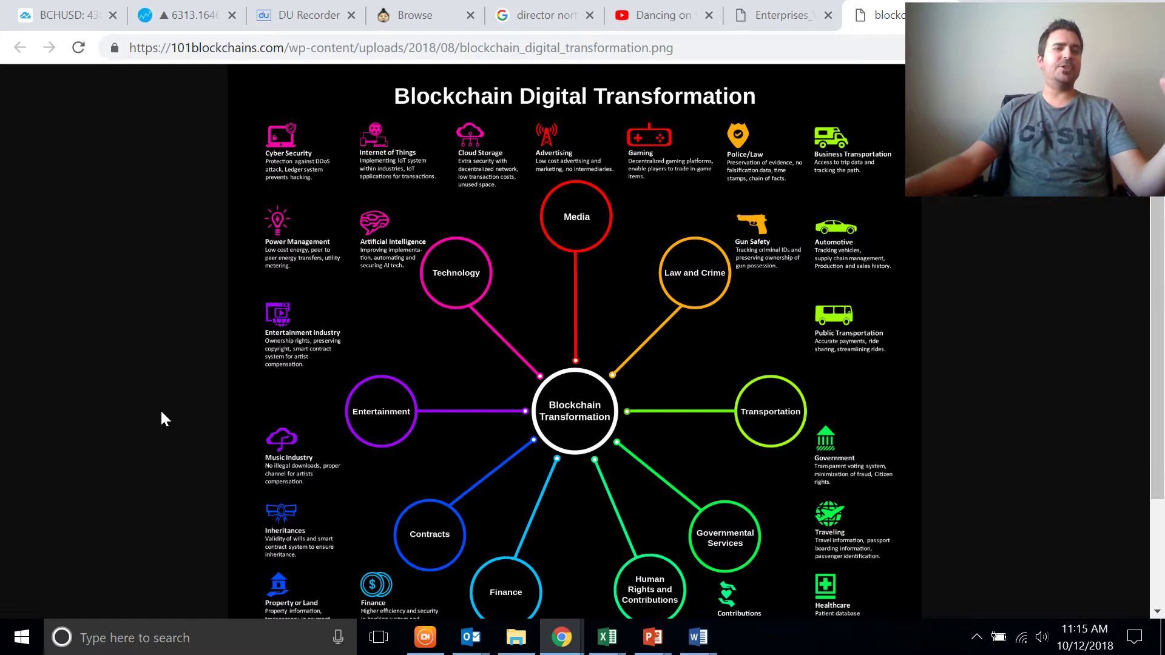
pyautogui.scroll(-3, 160, 409)
pyautogui.scroll(3, 157, 409)
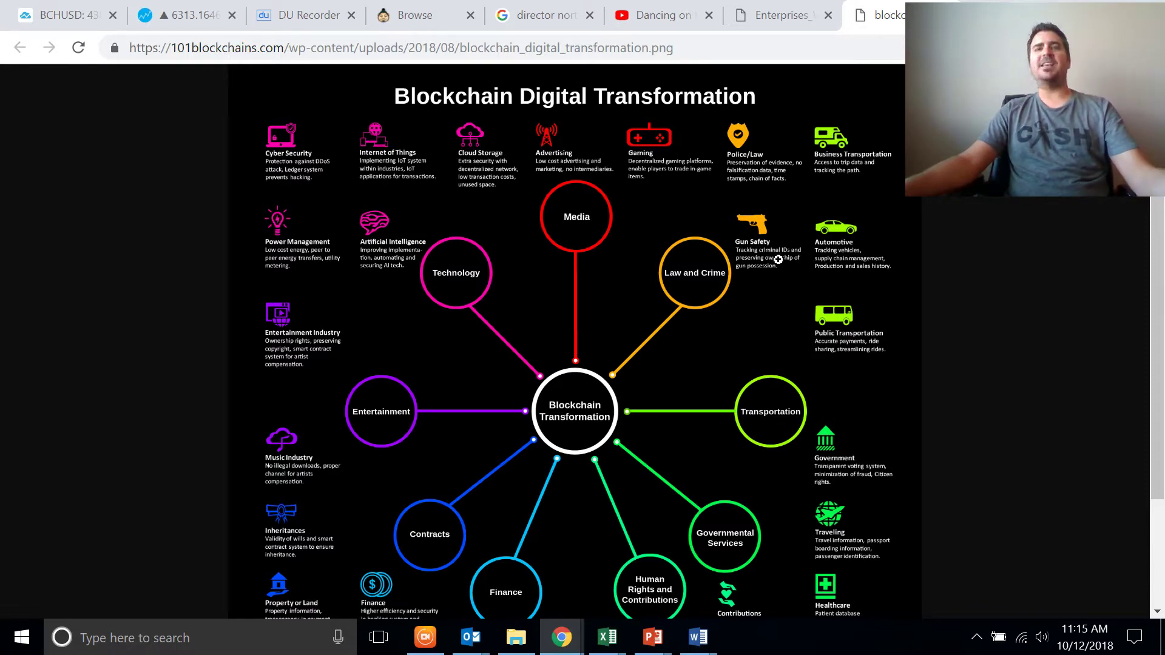
pyautogui.scroll(-2, 864, 356)
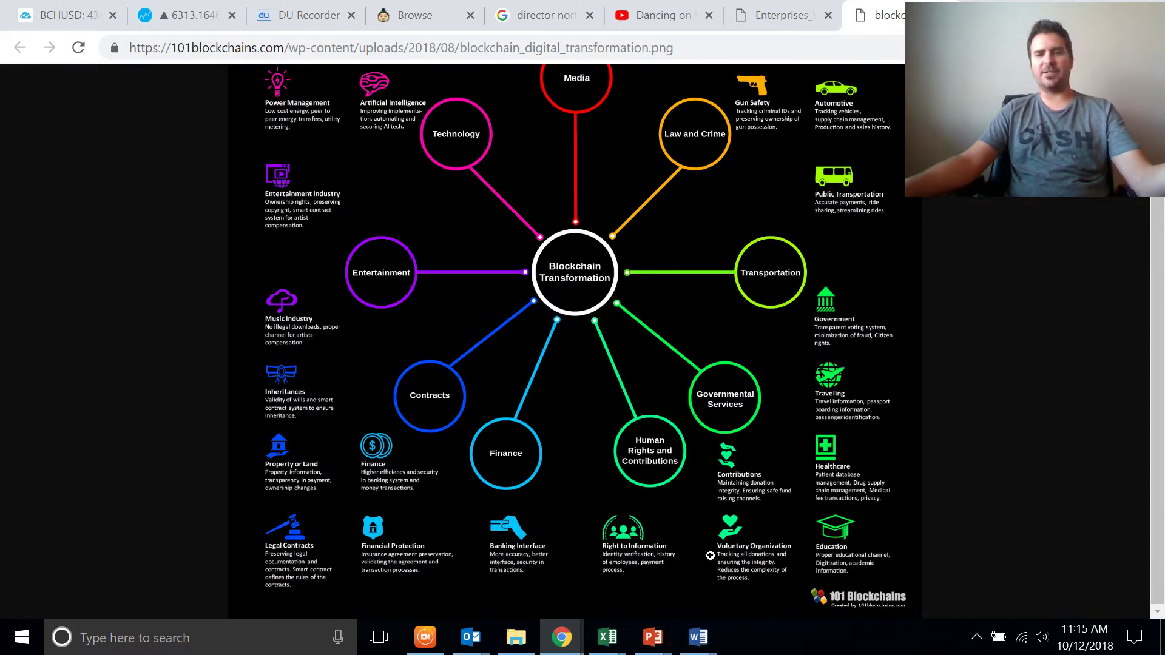
pyautogui.scroll(2, 728, 538)
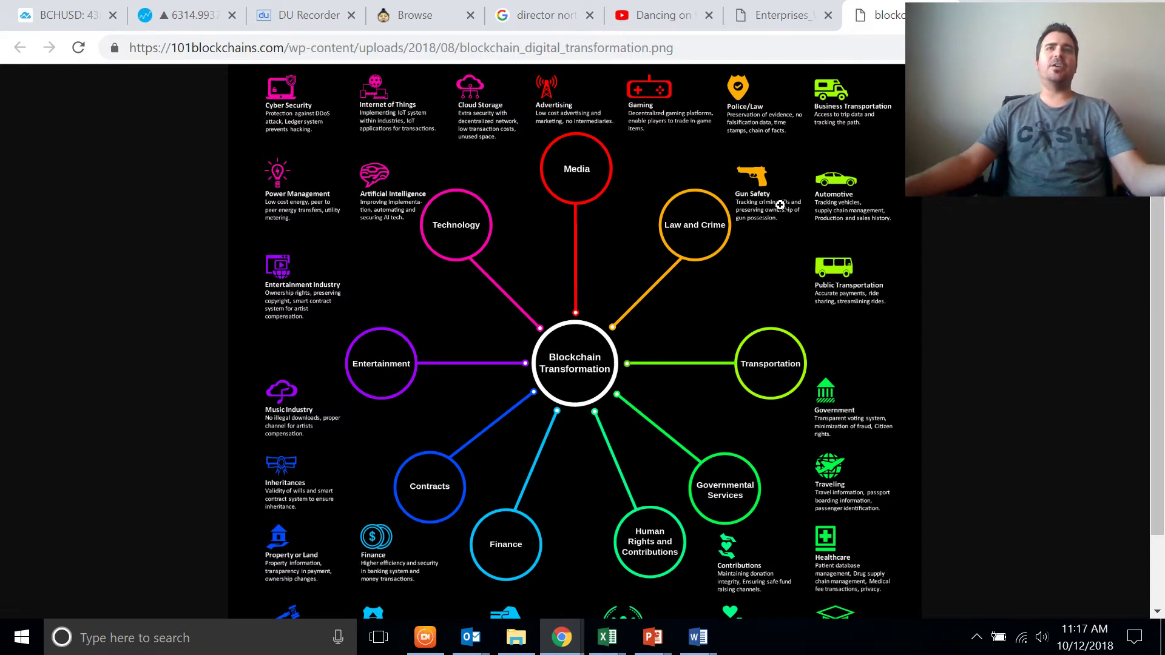
# Bring up the 101 Blockchains infographic showing Toyota, FedEx and Walmart adopting blockchain.
pyautogui.click(782, 14)
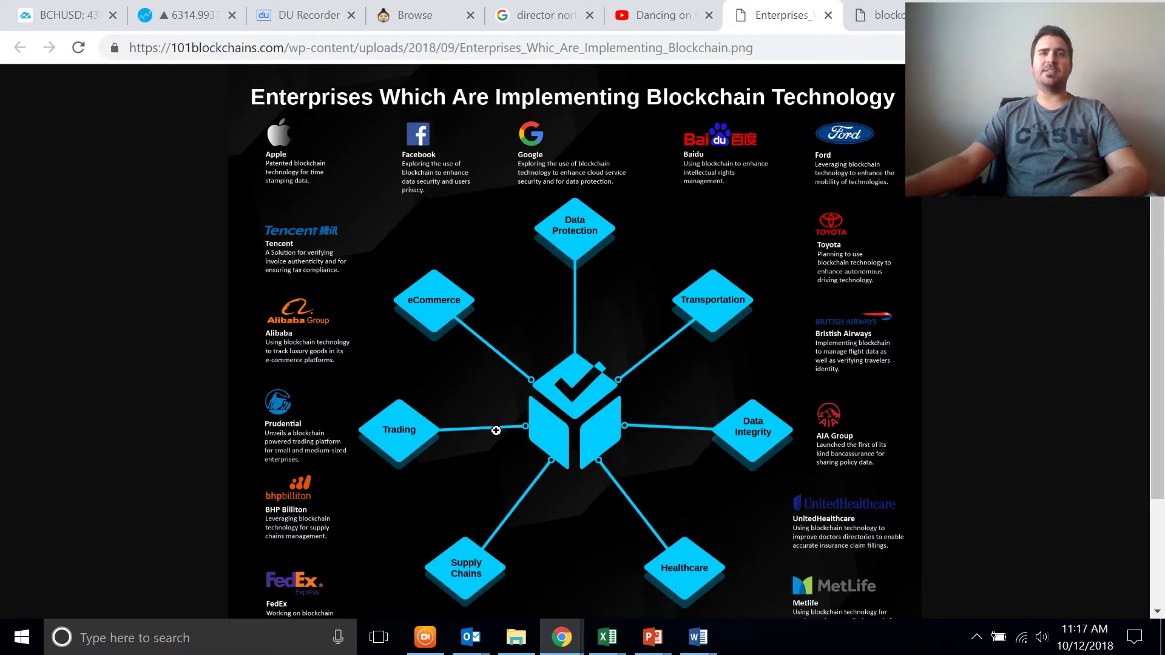
pyautogui.scroll(-2, 495, 430)
pyautogui.scroll(-2, 638, 455)
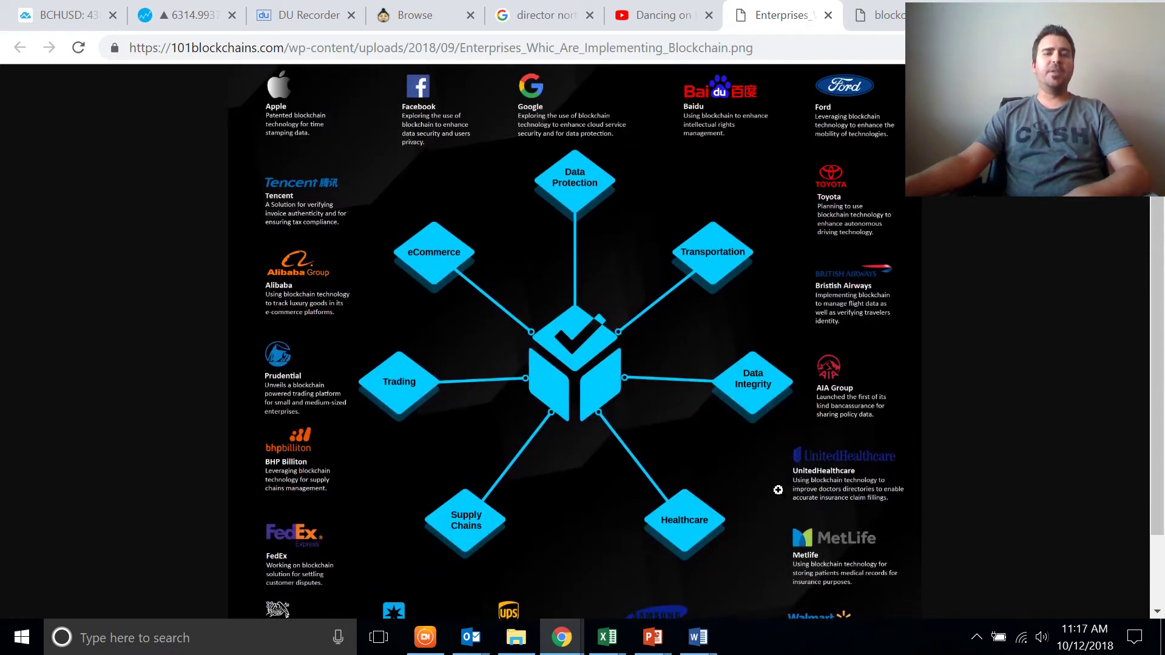
pyautogui.scroll(1, 774, 484)
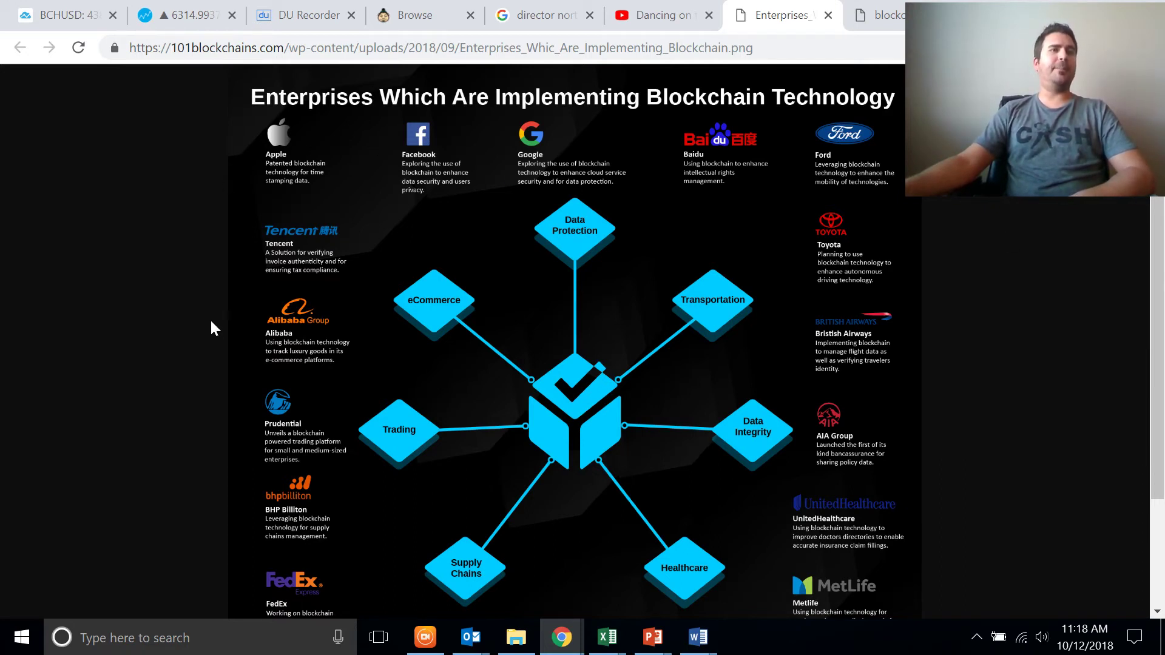
pyautogui.scroll(-2, 211, 319)
pyautogui.scroll(2, 156, 308)
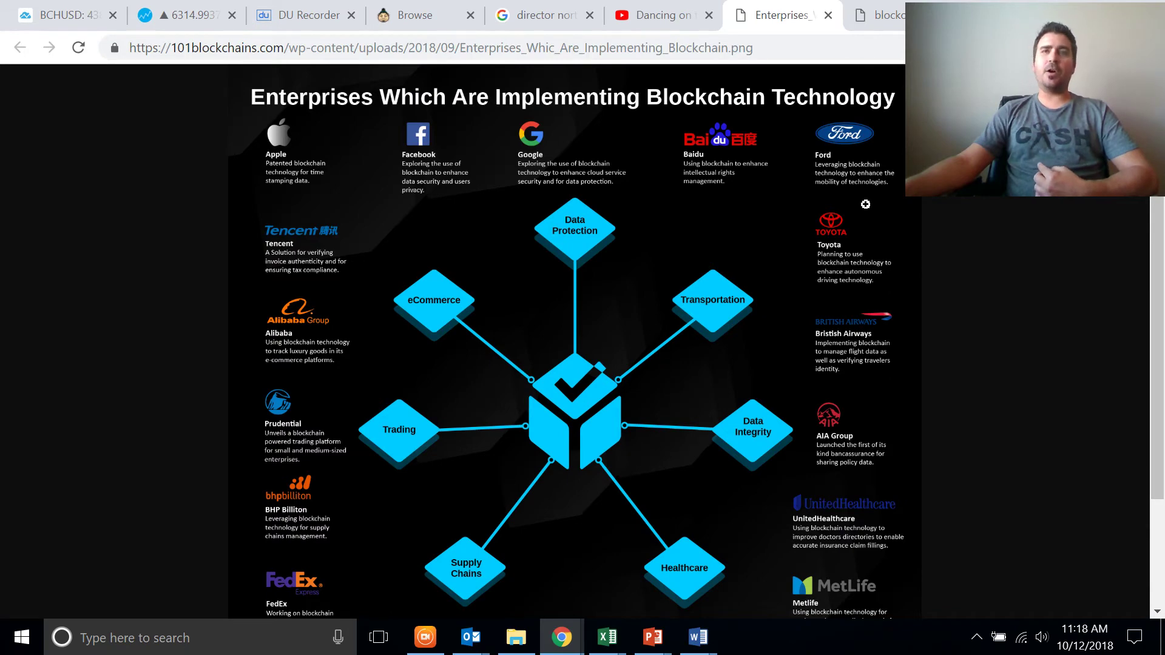
pyautogui.scroll(-2, 881, 288)
pyautogui.scroll(-1, 882, 287)
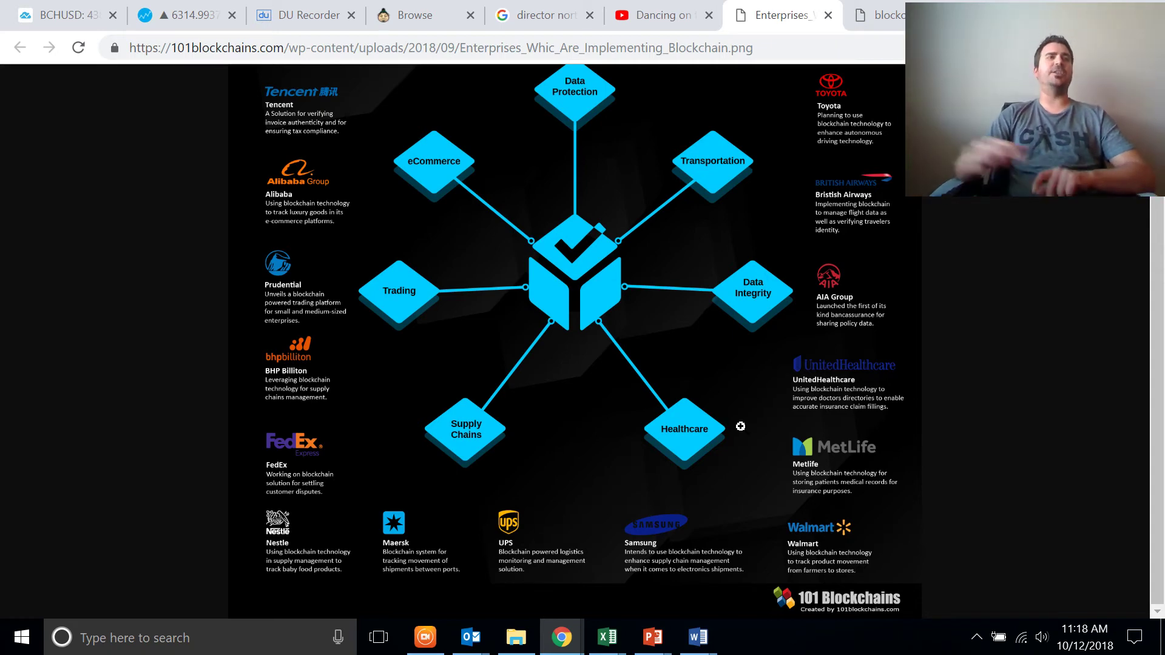
# Compare the BCH/USD and USDT/BTC charts back and forth, ending on the Enterprises infographic.
pyautogui.click(68, 15)
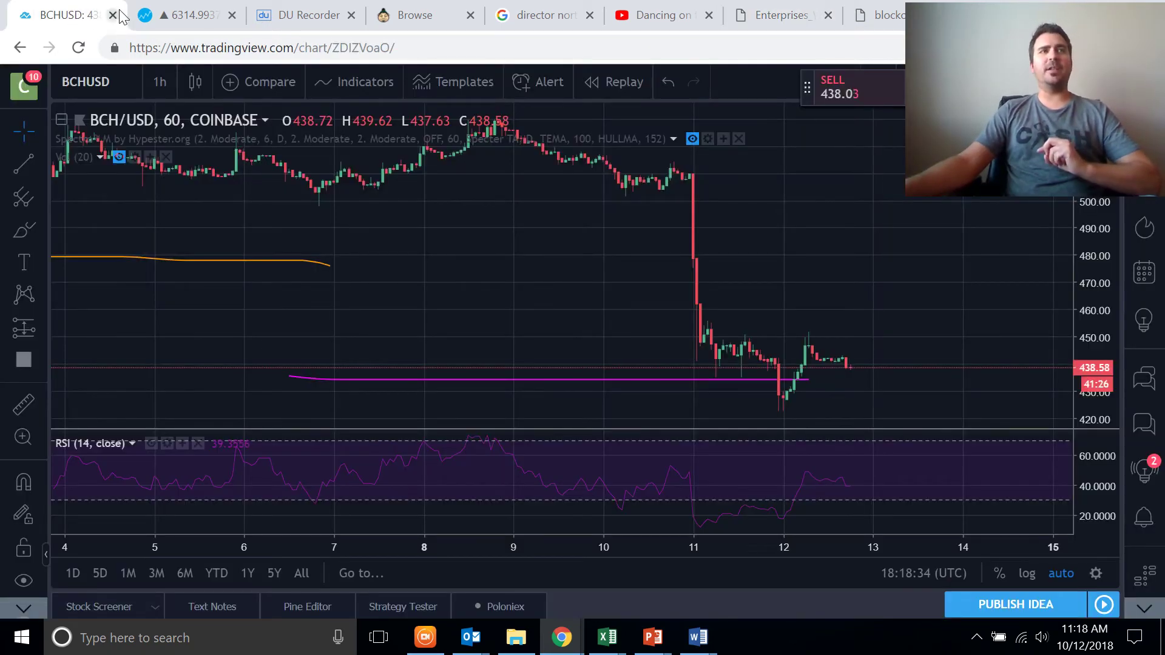
pyautogui.click(179, 15)
pyautogui.scroll(5, 700, 327)
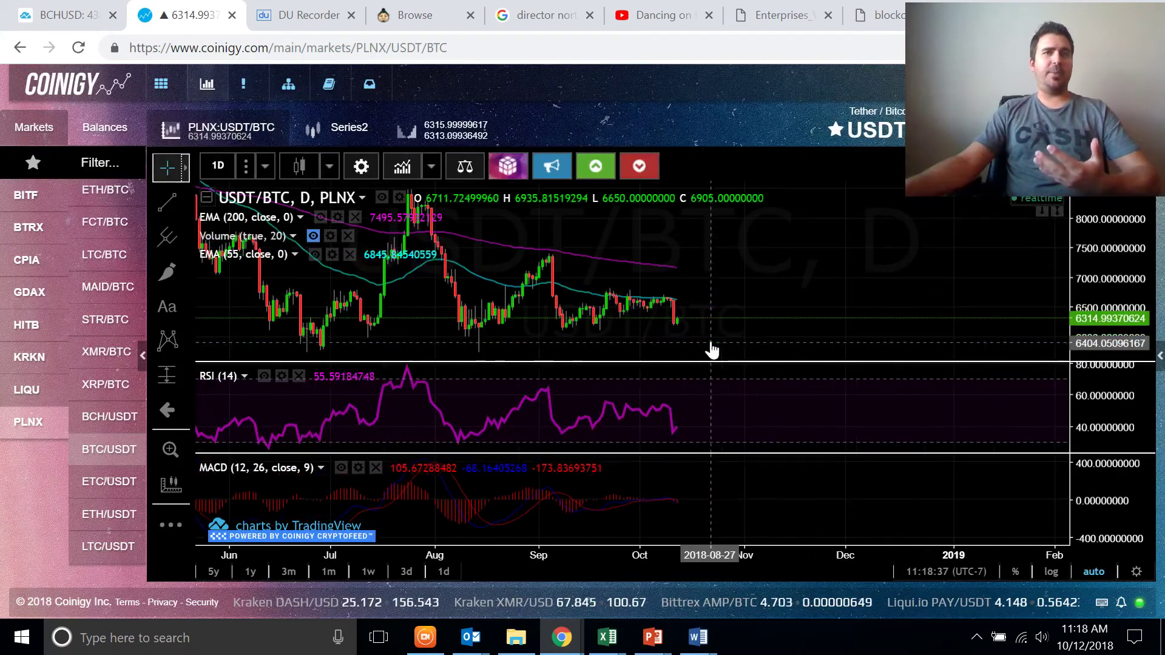
pyautogui.click(68, 14)
pyautogui.scroll(-5, 428, 265)
pyautogui.scroll(-3, 460, 275)
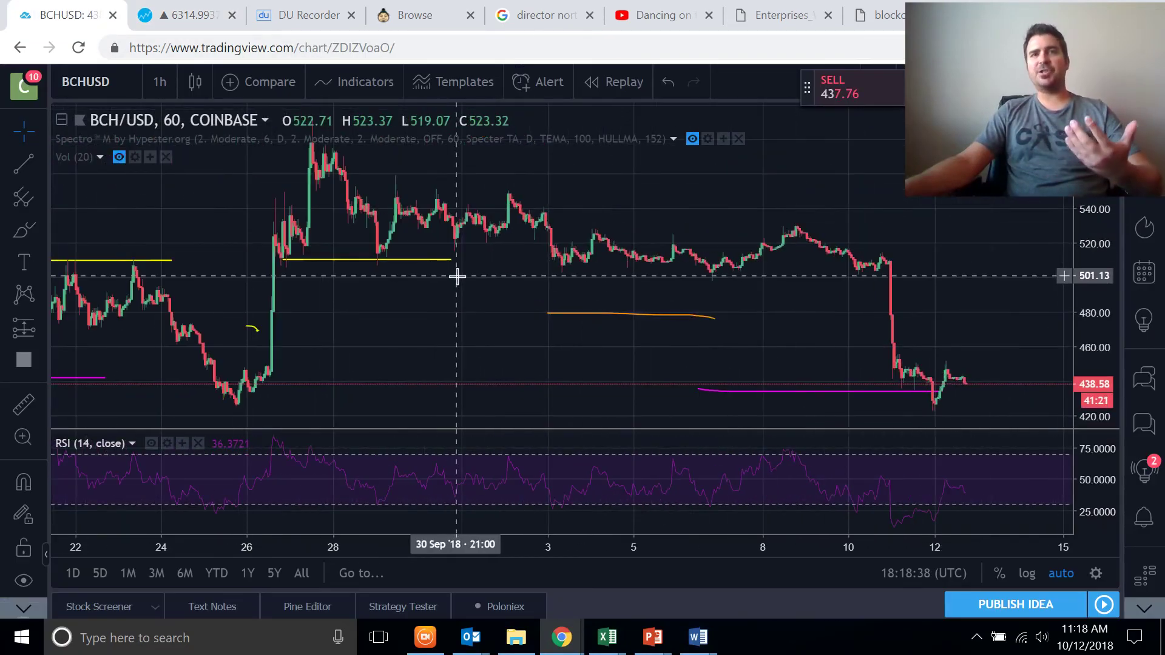
pyautogui.scroll(4, 519, 305)
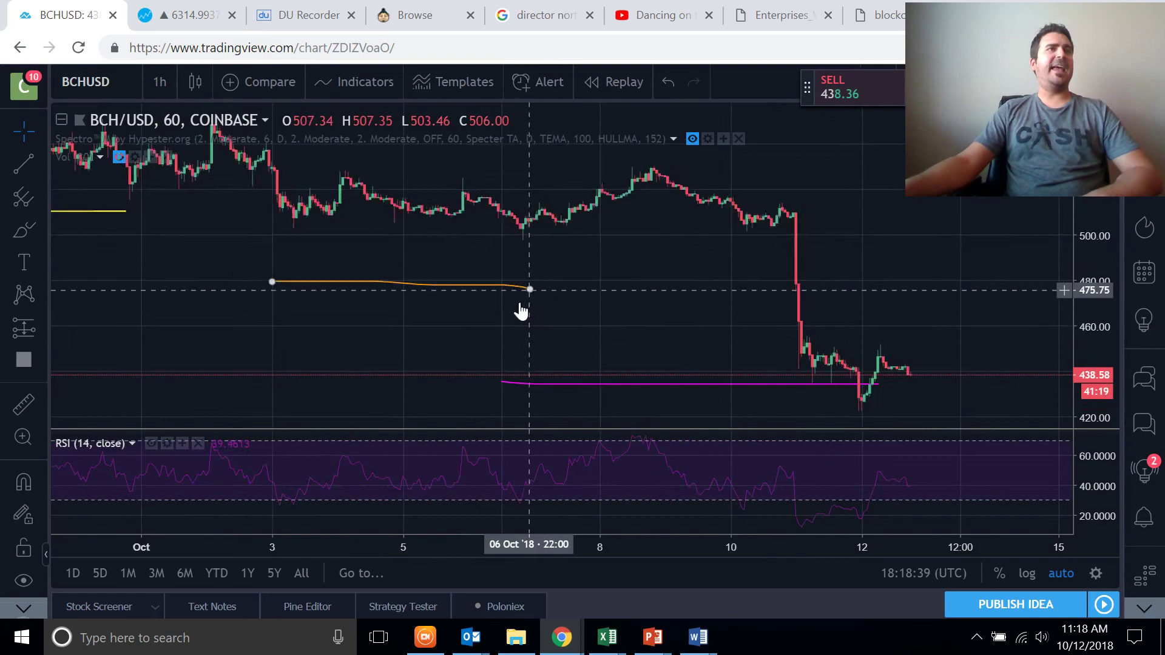
pyautogui.click(187, 14)
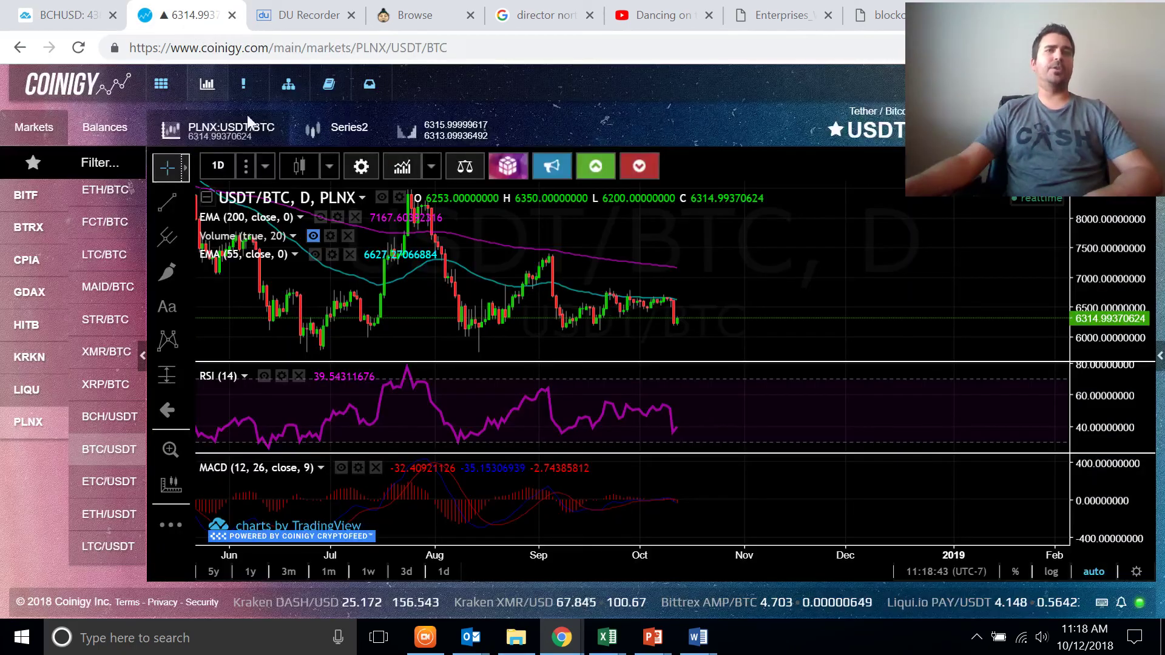
pyautogui.scroll(-3, 500, 310)
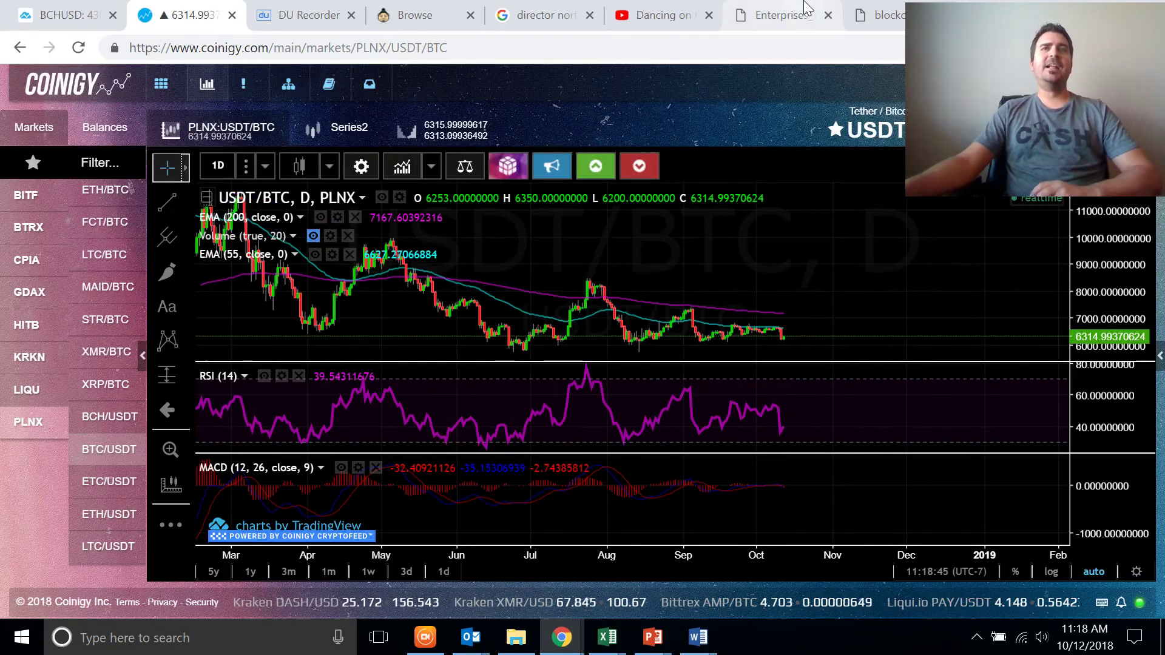
pyautogui.click(783, 15)
# Glance at the Blockchain Digital Transformation infographic, then return to the enterprises infographic.
pyautogui.click(881, 14)
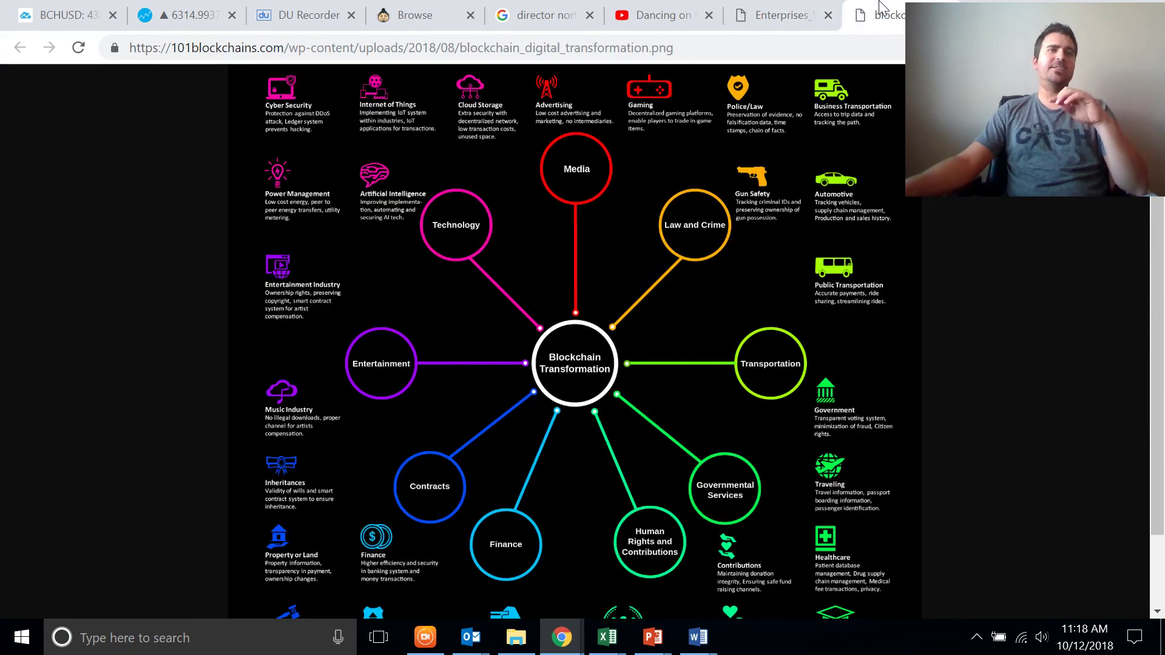
pyautogui.scroll(1, 574, 319)
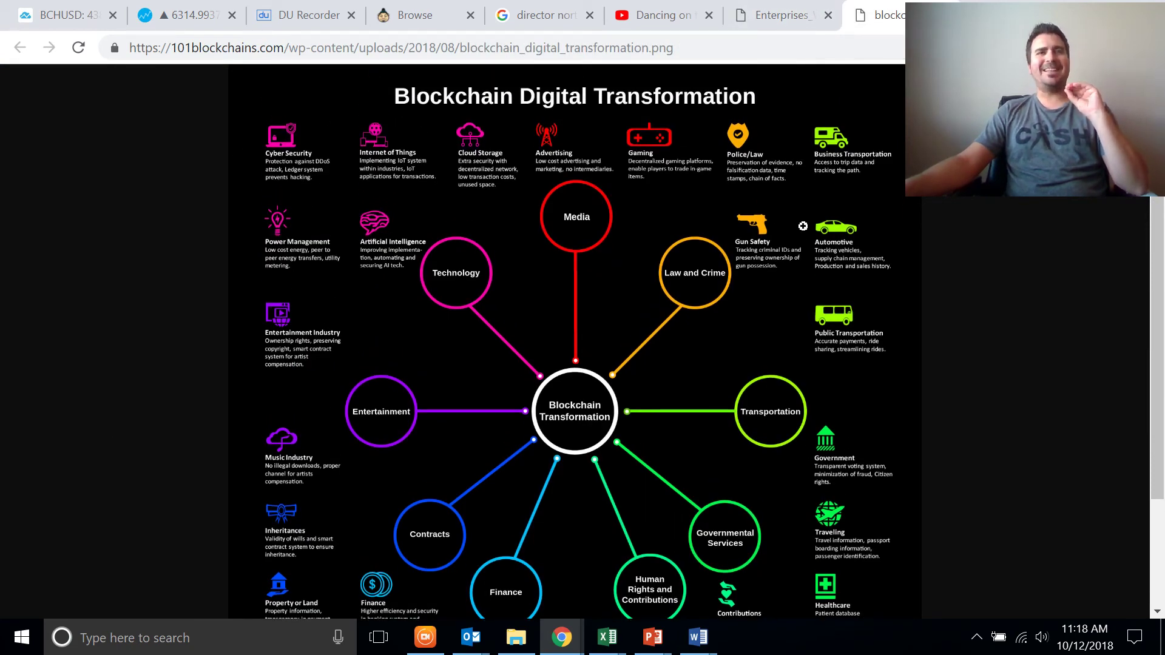
pyautogui.click(774, 15)
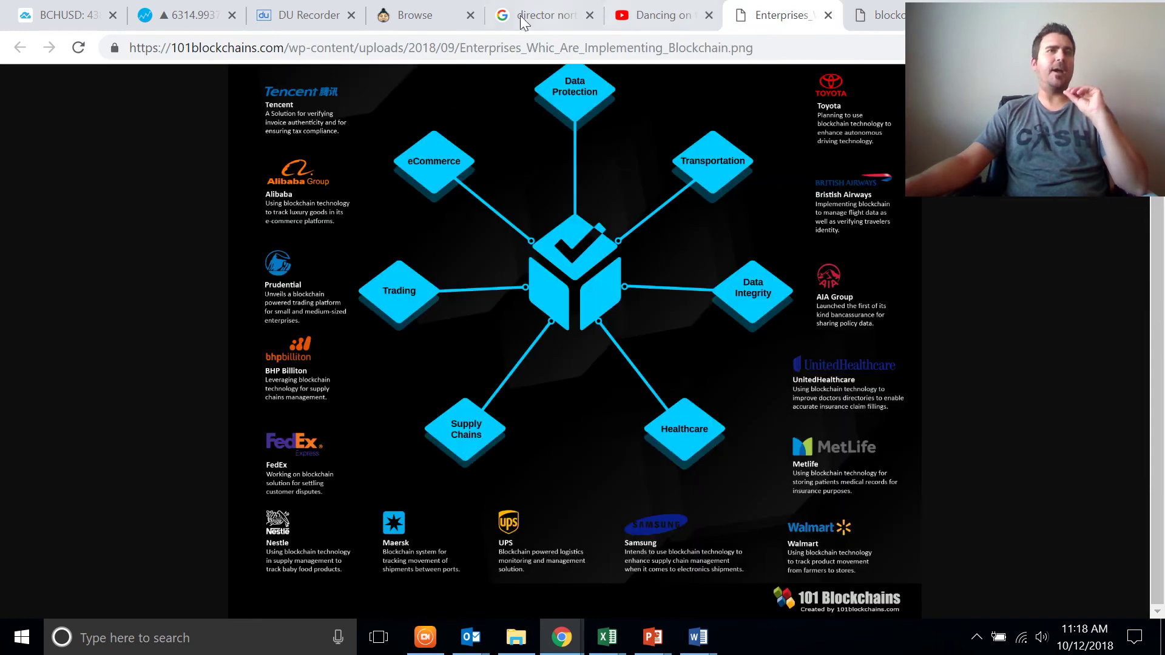
pyautogui.scroll(2, 396, 208)
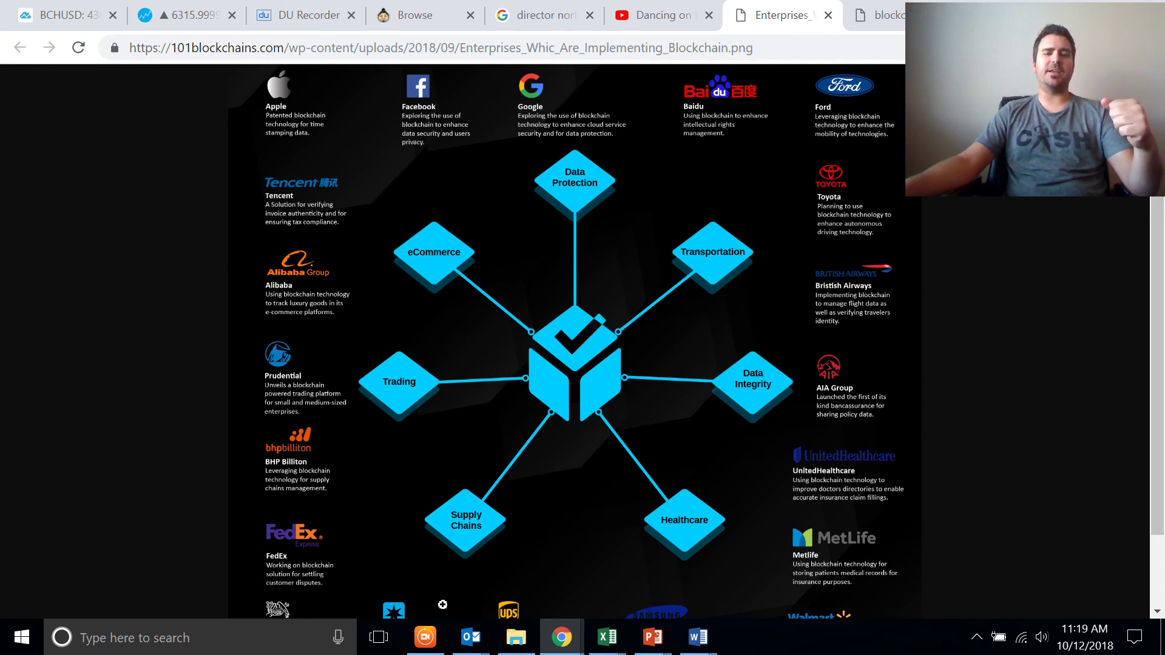
pyautogui.click(425, 638)
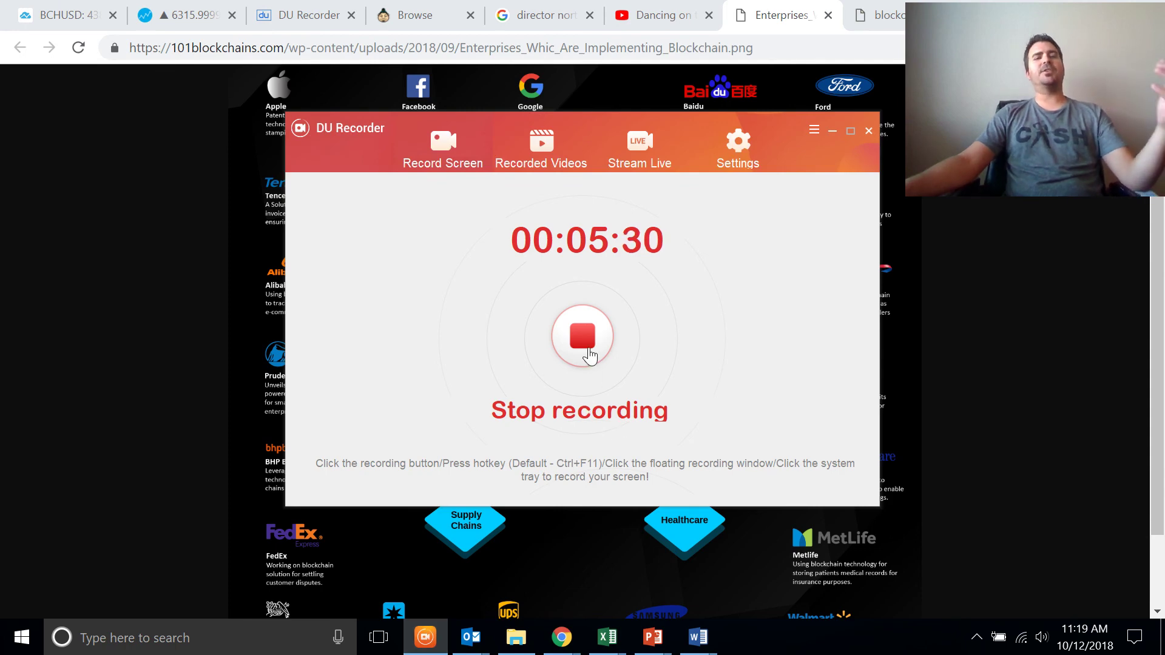
pyautogui.click(991, 262)
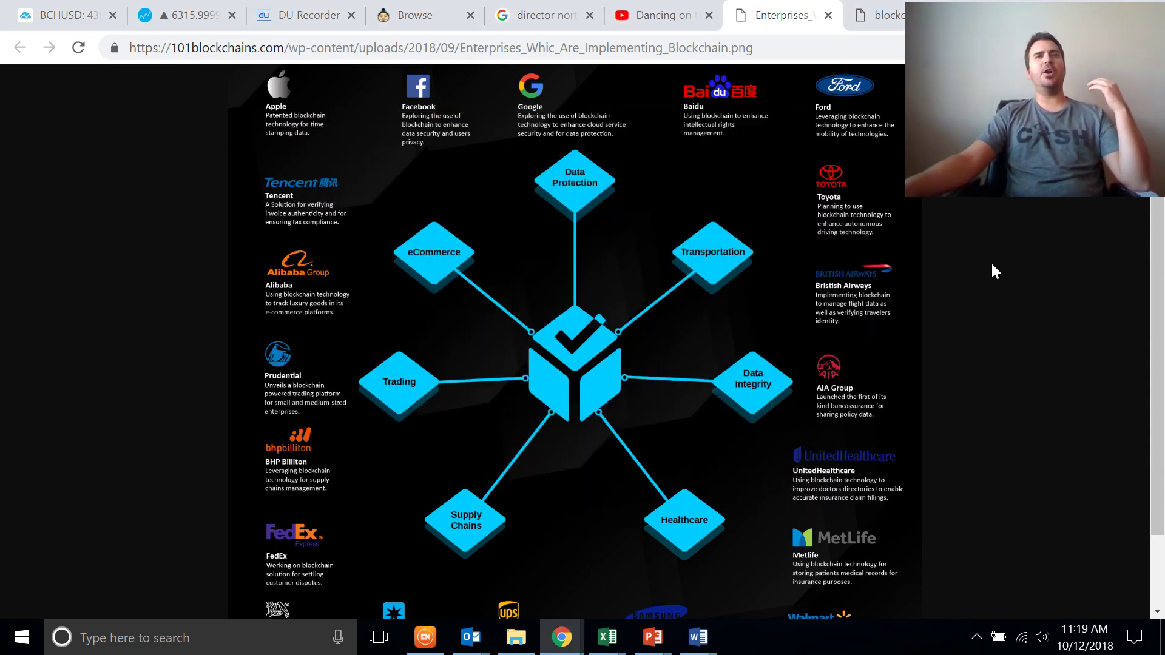